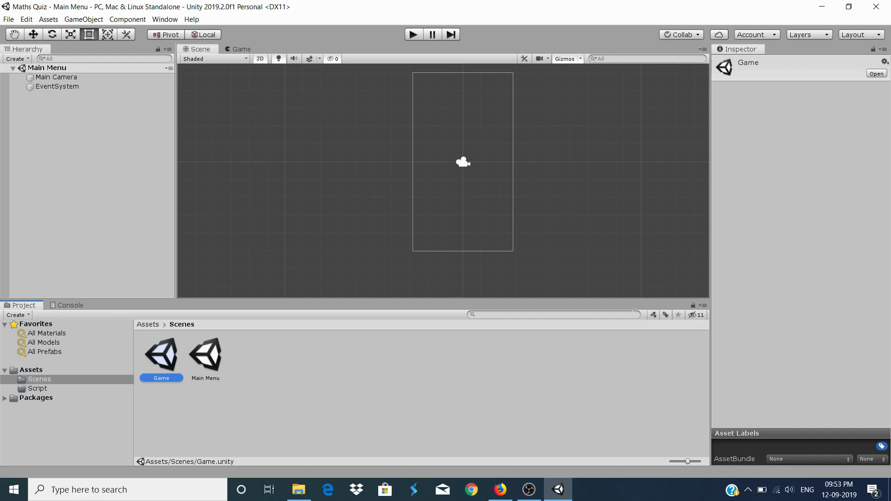
Create a C# script named MainMenuController in the Script folder and open it in Visual Studio.
{"action": "left_click", "coordinate": [37, 389]}
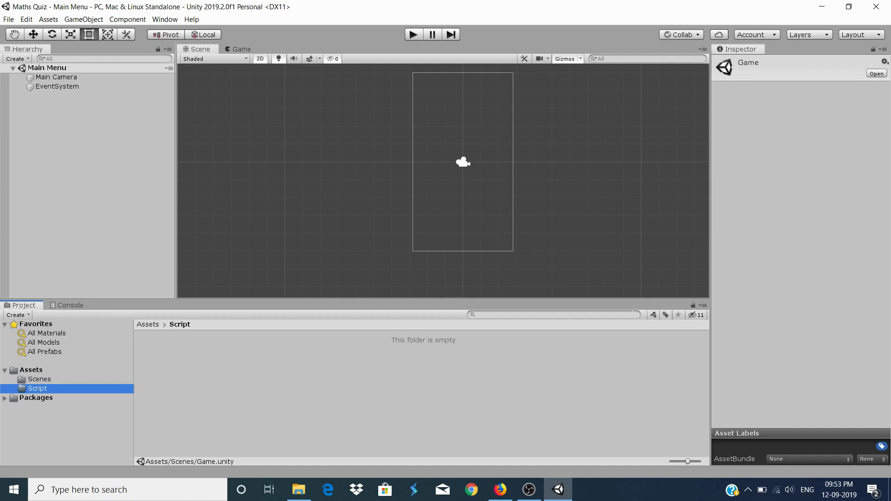
{"action": "right_click", "coordinate": [174, 374]}
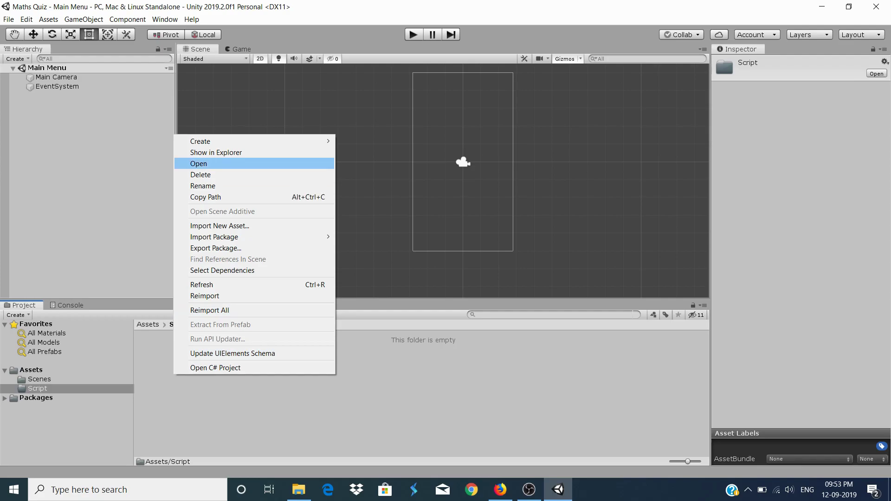
{"action": "mouse_move", "coordinate": [205, 141]}
{"action": "left_click", "coordinate": [364, 116]}
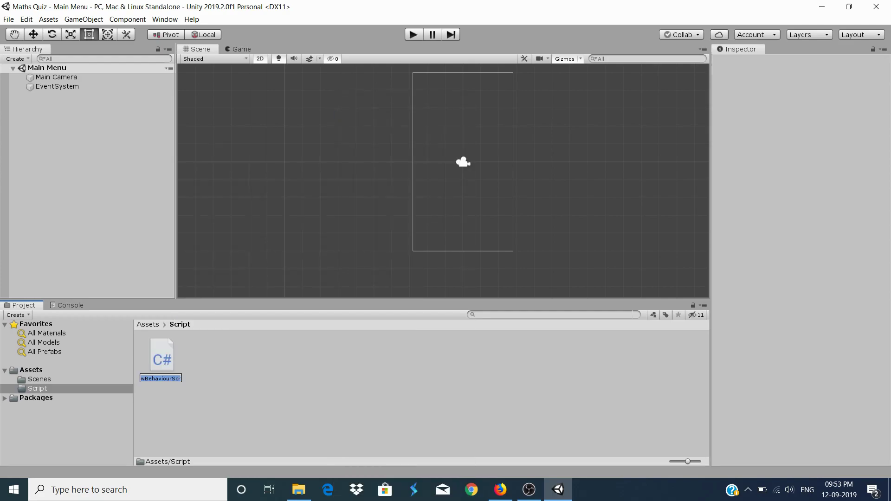
{"action": "type", "text": "M"}
{"action": "type", "text": "a"}
{"action": "type", "text": "in"}
{"action": "type", "text": "Menu"}
{"action": "type", "text": "Controll"}
{"action": "type", "text": "er"}
{"action": "key", "text": "Return"}
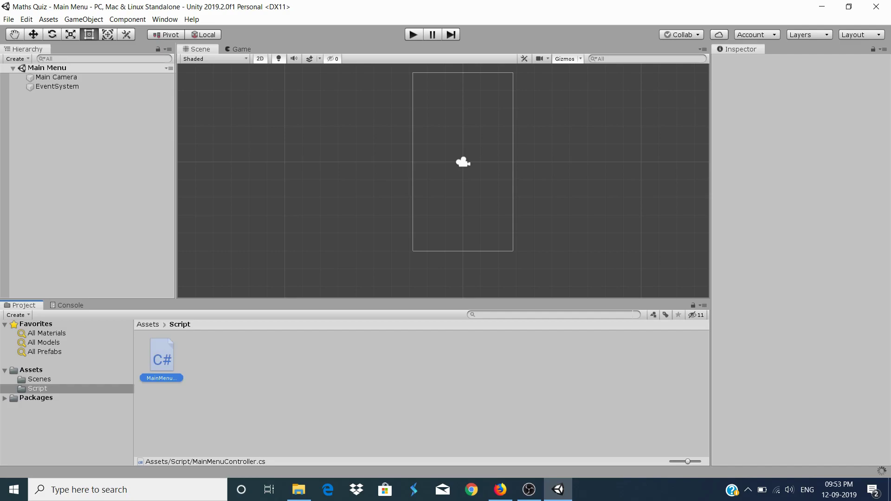
{"action": "key", "text": "Return"}
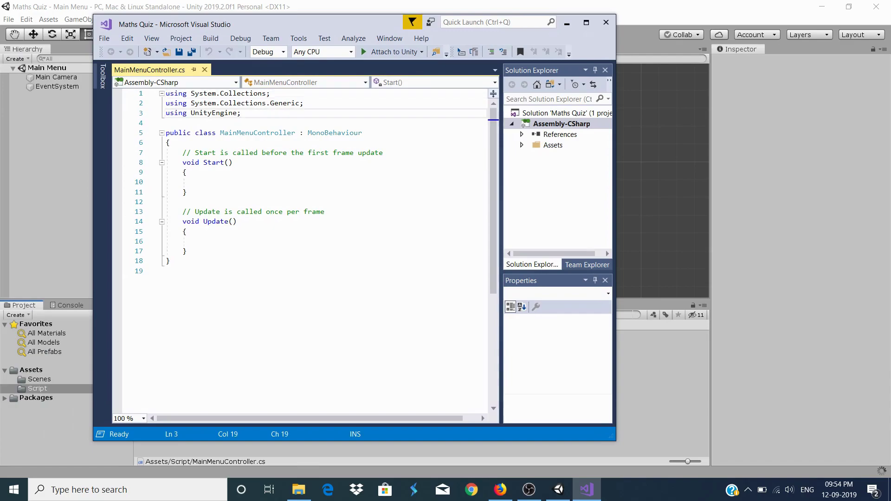
Add the directive "using UnityEngine.SceneManagement;" below the existing using lines of the script.
{"action": "key", "text": "Return"}
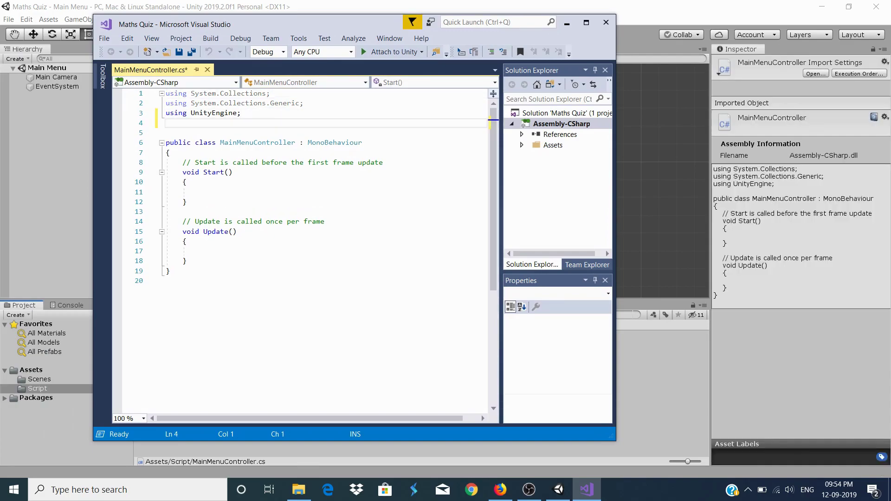
{"action": "type", "text": "s"}
{"action": "key", "text": "BackSpace"}
{"action": "type", "text": "using unity"}
{"action": "key", "text": "Down"}
{"action": "key", "text": "Down"}
{"action": "key", "text": "Down"}
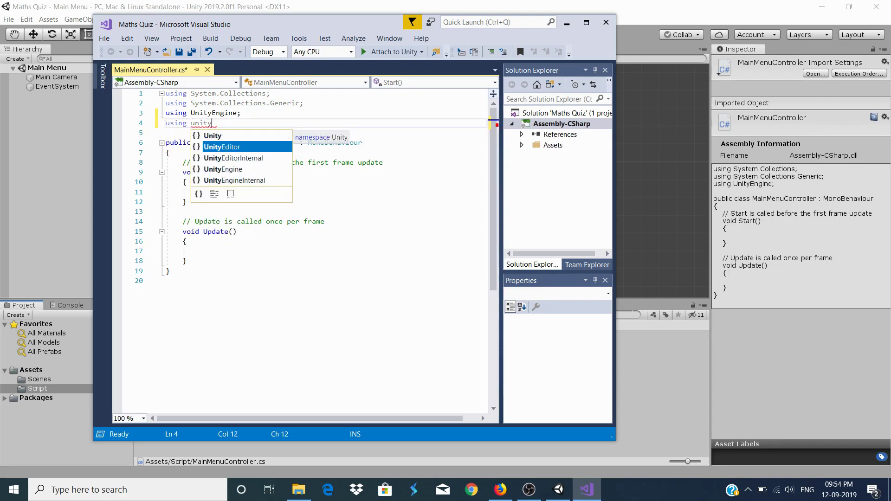
{"action": "type", "text": ".SceneManagement"}
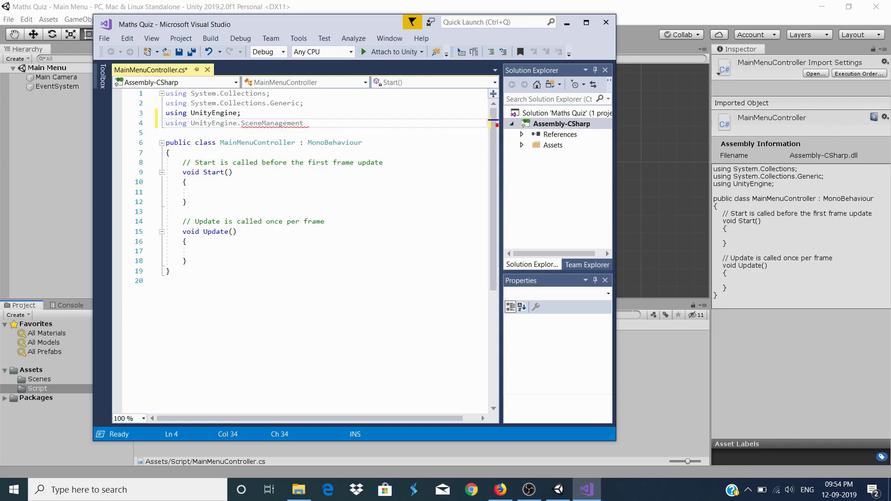
{"action": "type", "text": ";"}
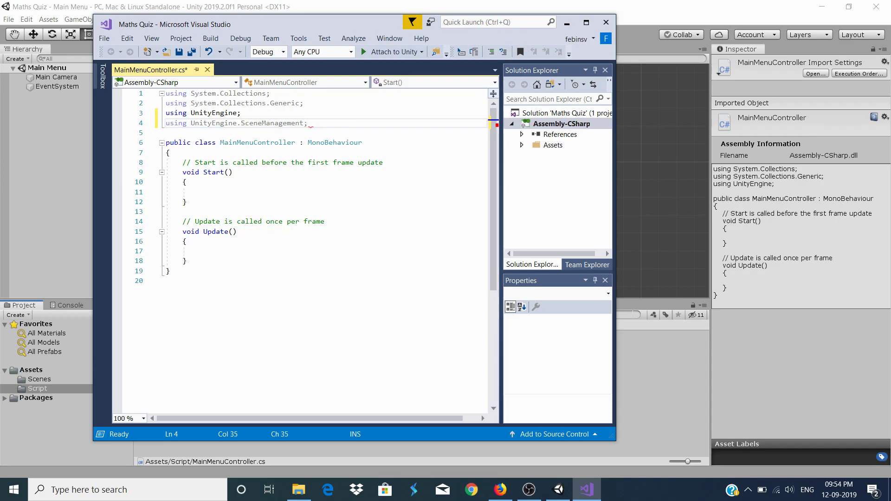
Add an empty public void click() method at the start of the MainMenuController class, above Start().
{"action": "left_click", "coordinate": [169, 152]}
{"action": "key", "text": "Return"}
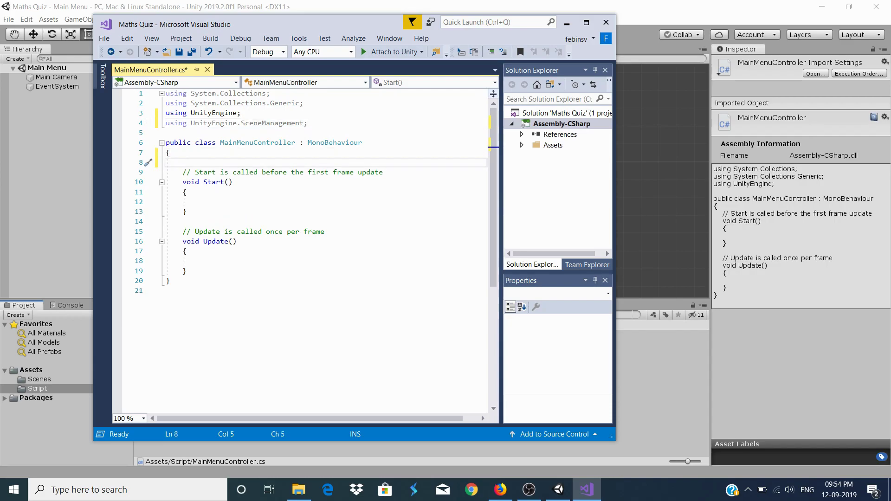
{"action": "key", "text": "Return"}
{"action": "type", "text": "p"}
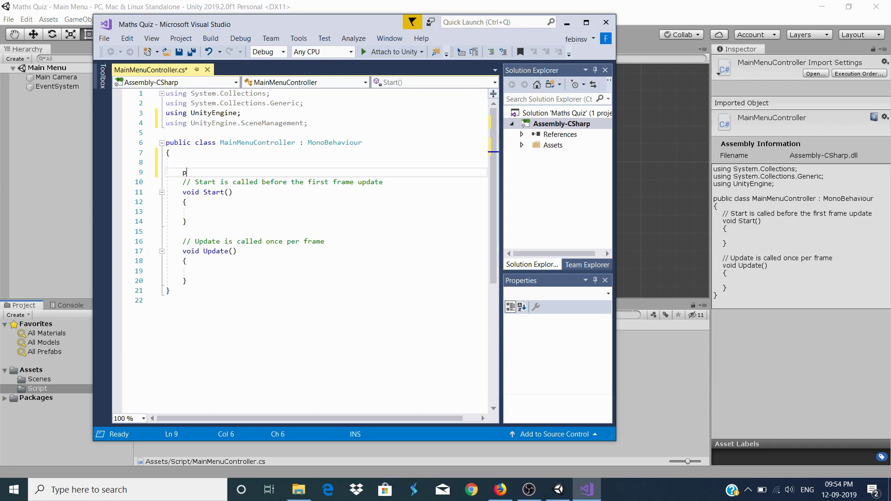
{"action": "type", "text": "ublic void clci"}
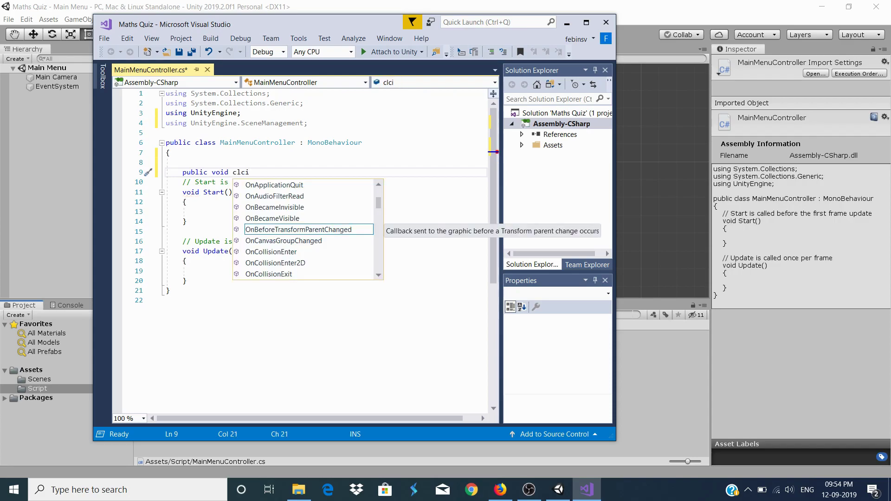
{"action": "key", "text": "BackSpace"}
{"action": "key", "text": "BackSpace"}
{"action": "type", "text": "ic"}
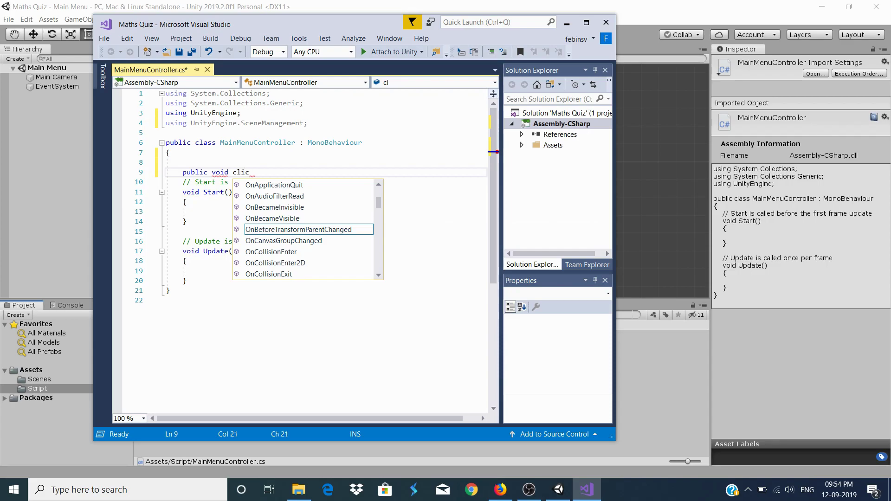
{"action": "type", "text": "k()"}
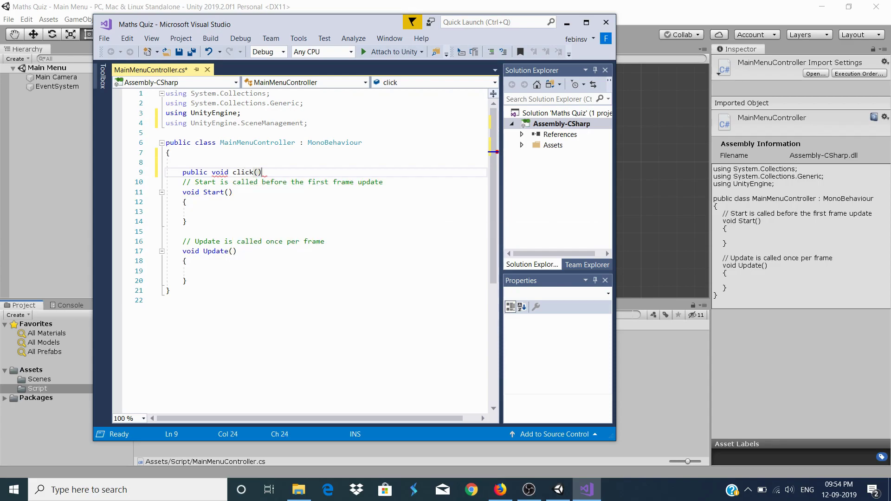
{"action": "key", "text": "Return"}
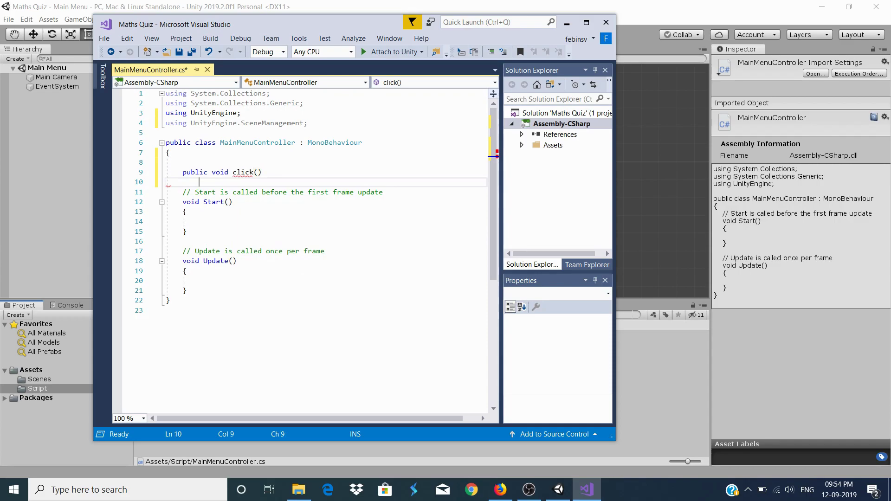
{"action": "type", "text": "{"}
{"action": "key", "text": "Return"}
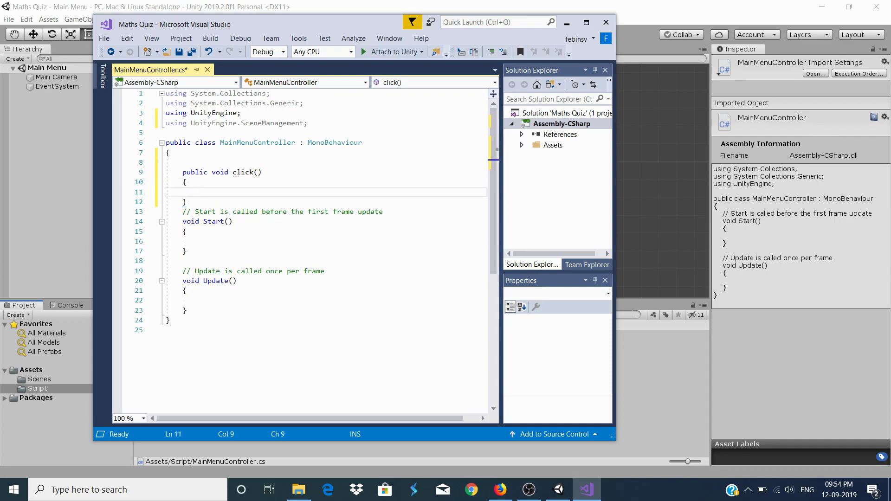
Write SceneManager.LoadScene("Game"); inside the click() method and save the script.
{"action": "type", "text": "sc"}
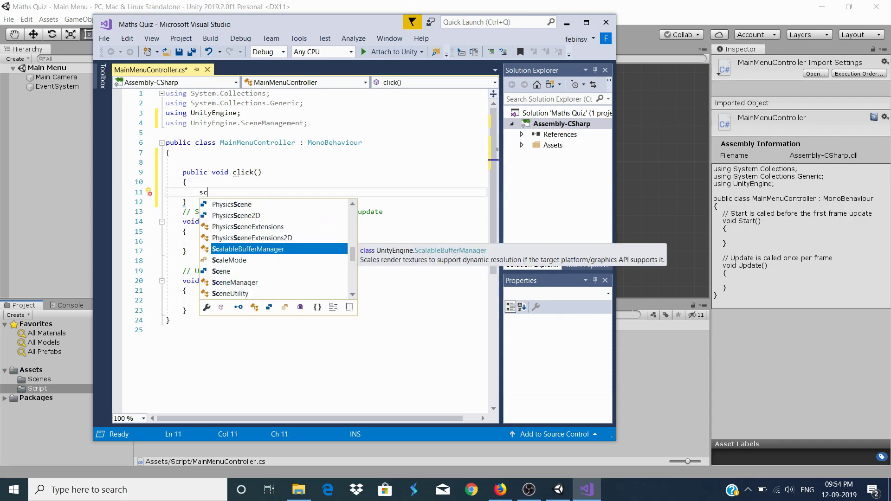
{"action": "type", "text": "enema"}
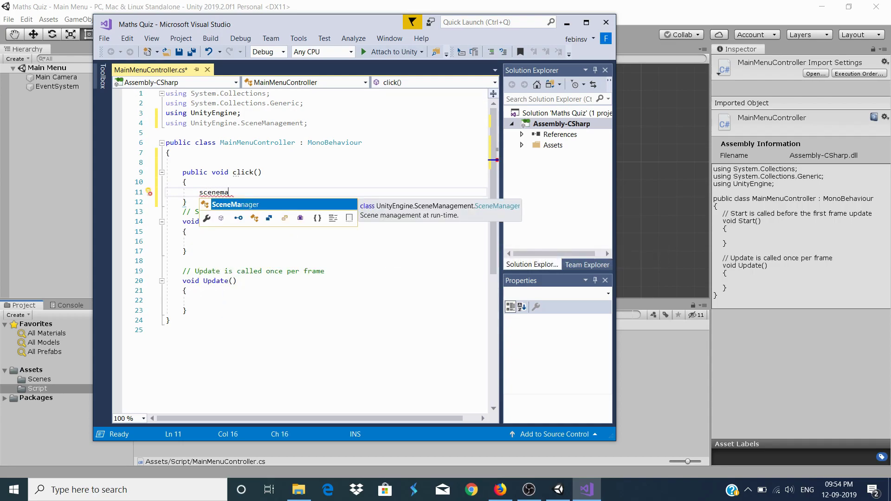
{"action": "key", "text": "Tab"}
{"action": "type", "text": ".loa"}
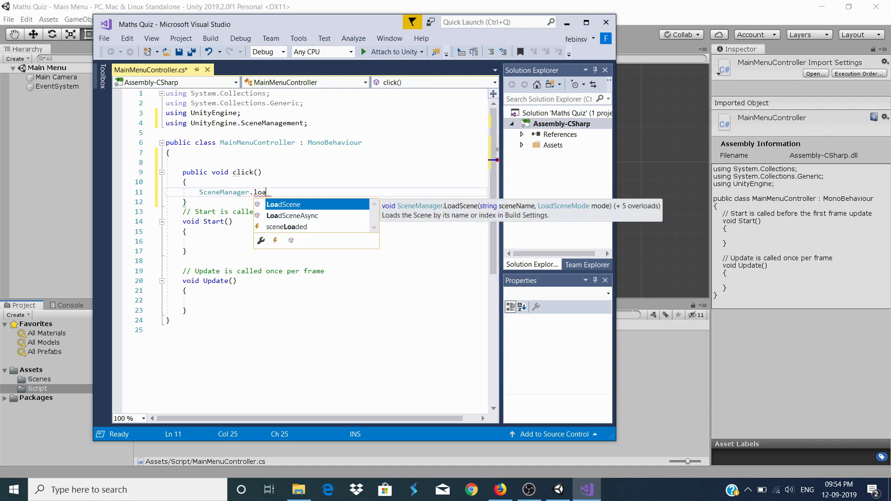
{"action": "key", "text": "Tab"}
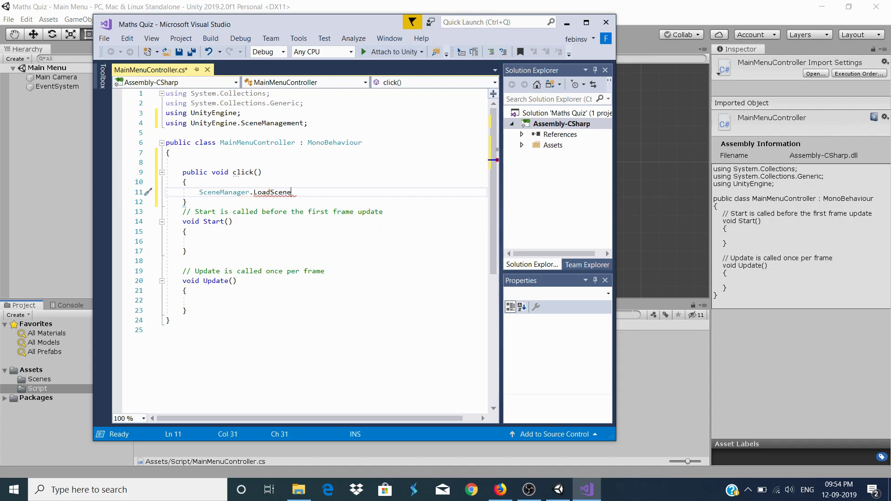
{"action": "type", "text": "(\""}
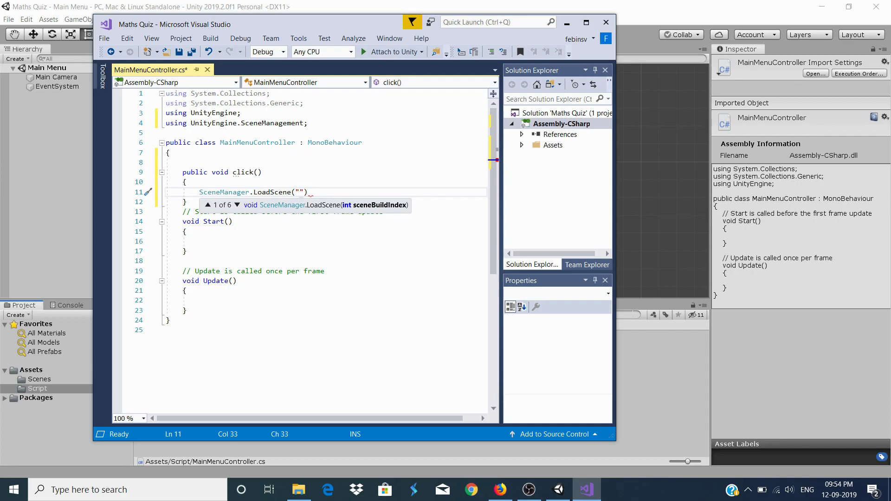
{"action": "left_click_drag", "start_coordinate": [306, 23], "coordinate": [511, 25]}
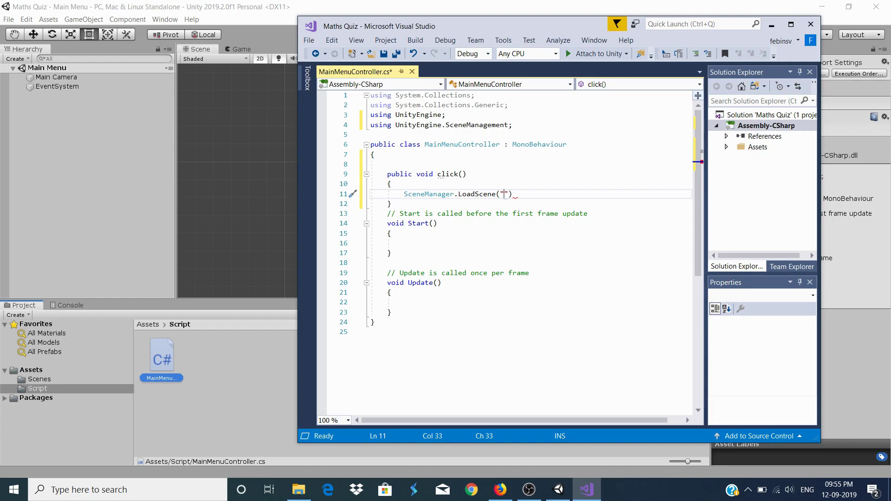
{"action": "type", "text": "Game\");"}
{"action": "key", "text": "ctrl+s"}
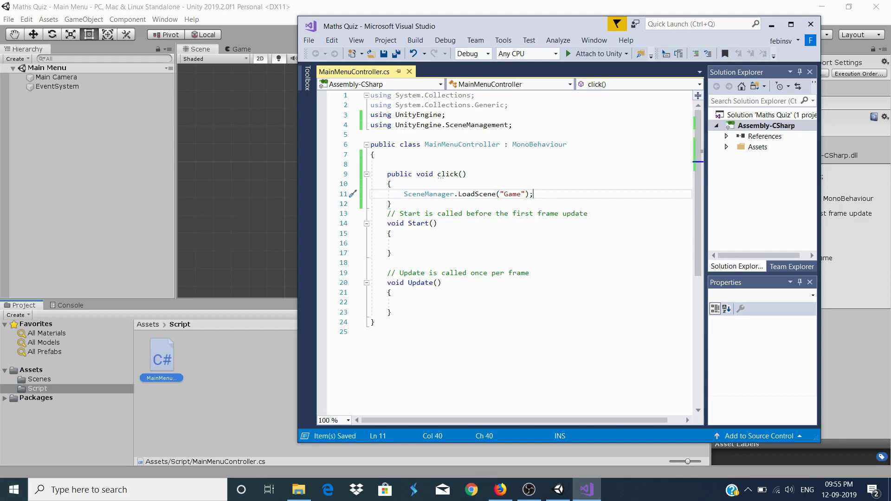
Switch back to Unity and add a UI Canvas as a child of the Main Camera in the Main Menu scene.
{"action": "key", "text": "alt+Tab"}
{"action": "left_click", "coordinate": [39, 379]}
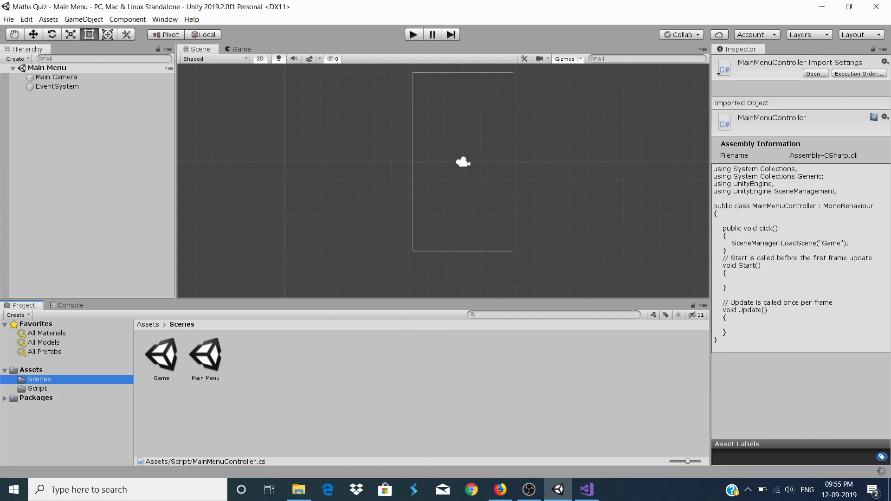
{"action": "left_click", "coordinate": [205, 355]}
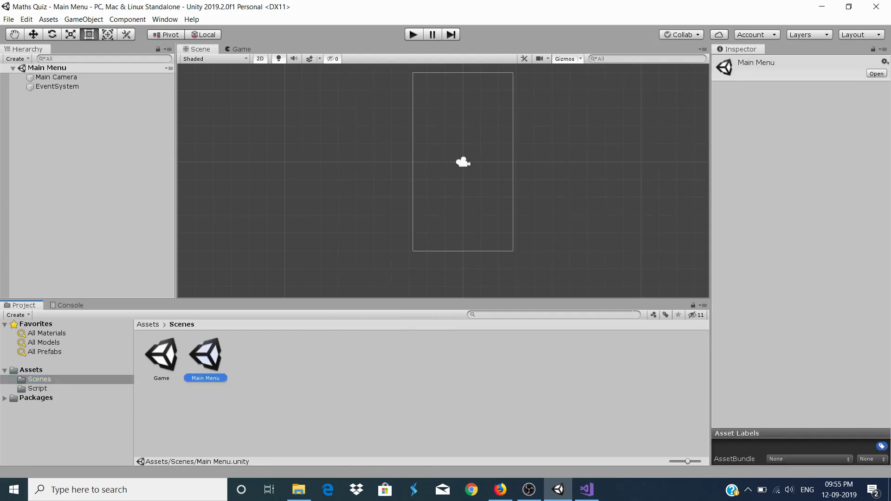
{"action": "left_click", "coordinate": [56, 77]}
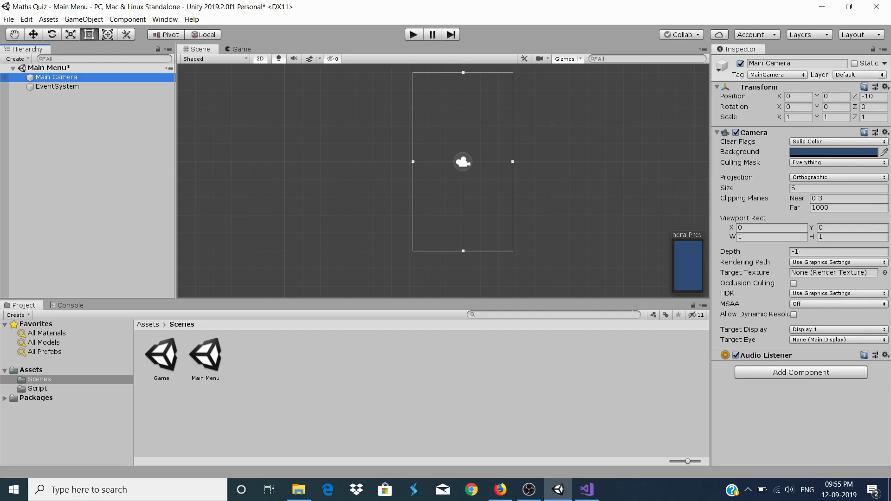
{"action": "right_click", "coordinate": [67, 78]}
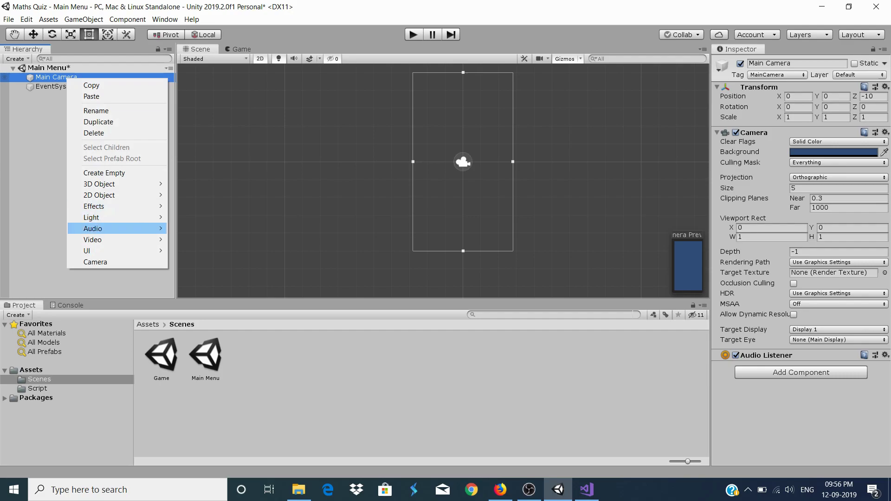
{"action": "mouse_move", "coordinate": [116, 250]}
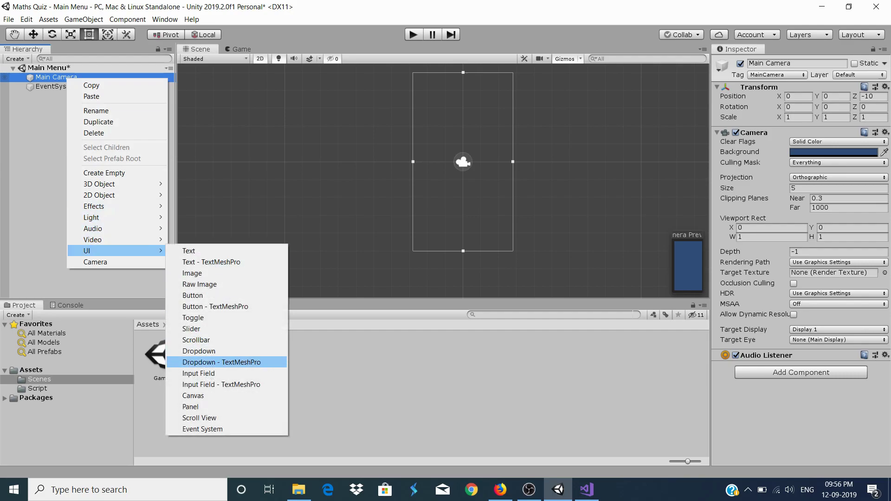
{"action": "left_click", "coordinate": [193, 395]}
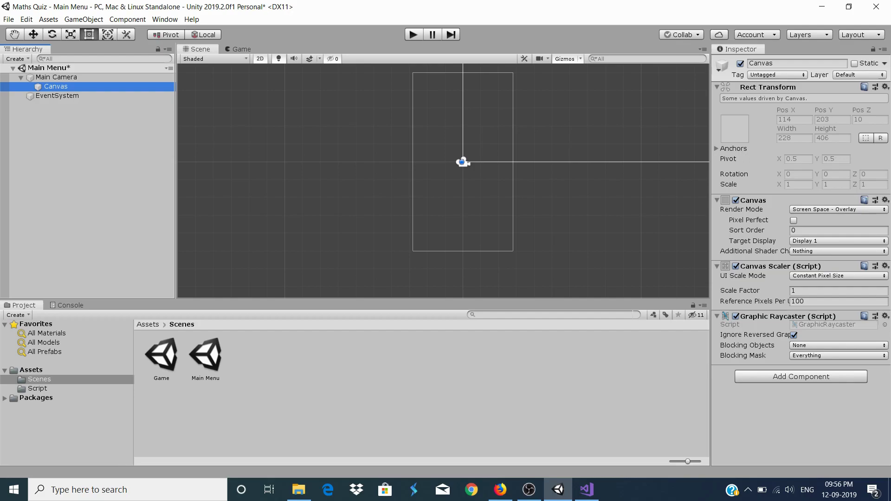
Set the canvas's render mode to Screen Space - Camera and assign the Main Camera as its render camera.
{"action": "left_click", "coordinate": [838, 209]}
{"action": "left_click", "coordinate": [828, 232]}
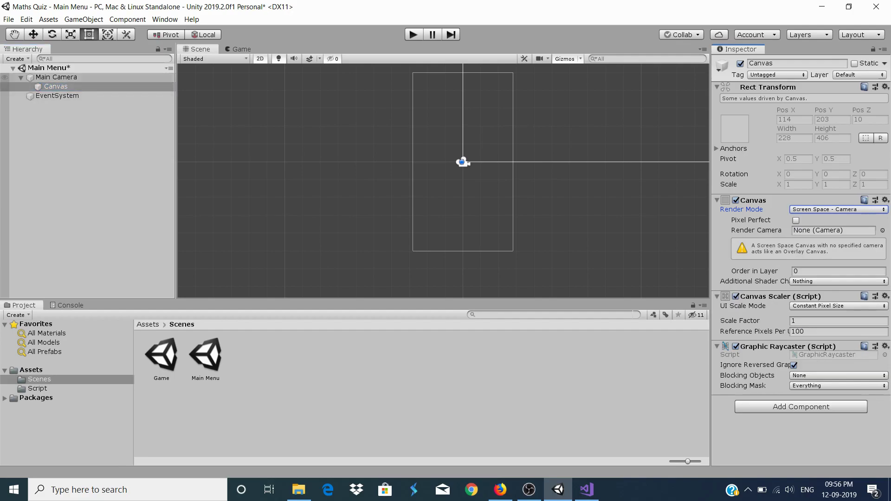
{"action": "left_click_drag", "start_coordinate": [56, 77], "coordinate": [832, 230]}
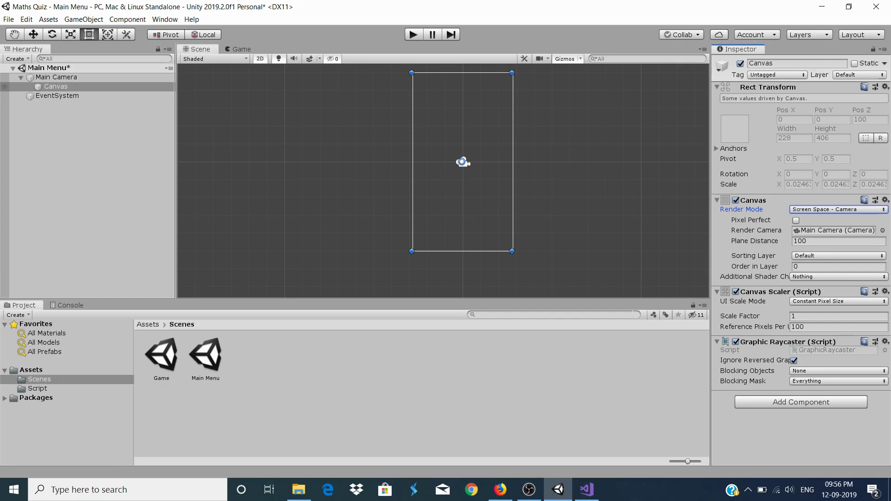
Add a UI Button as a child of the Canvas and bring its On Click () settings into view.
{"action": "right_click", "coordinate": [54, 87]}
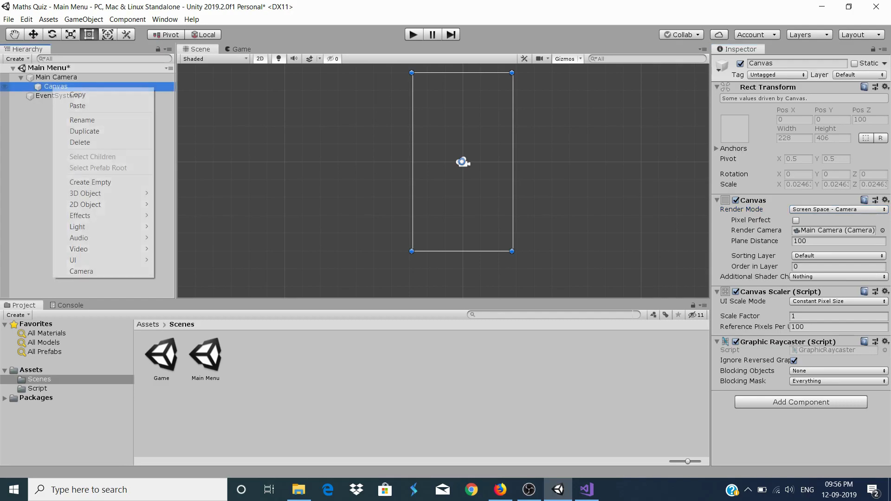
{"action": "mouse_move", "coordinate": [102, 260]}
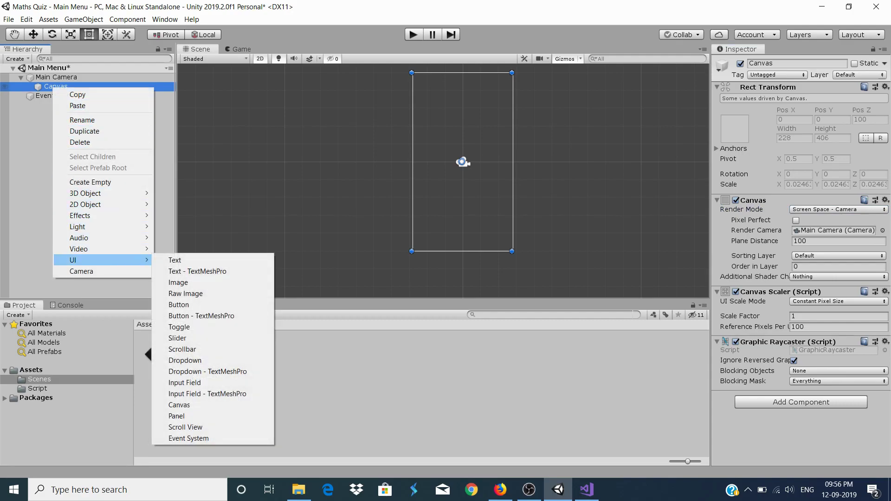
{"action": "left_click", "coordinate": [178, 304]}
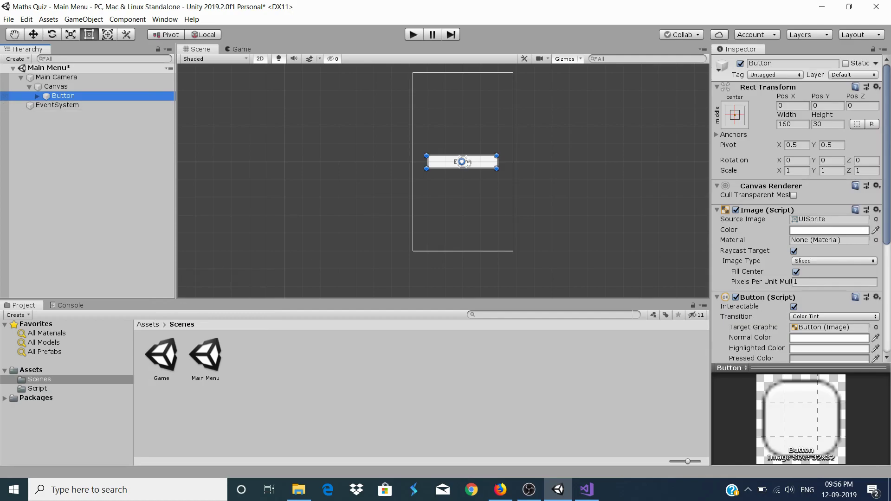
{"action": "scroll", "coordinate": [798, 209], "scroll_direction": "down", "scroll_amount": 5}
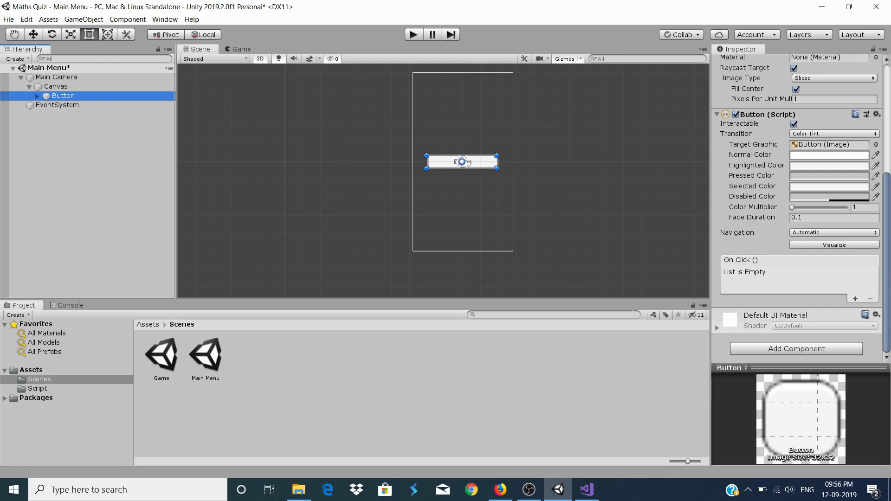
Add a new entry to the Button's On Click () event list.
{"action": "left_click", "coordinate": [855, 298]}
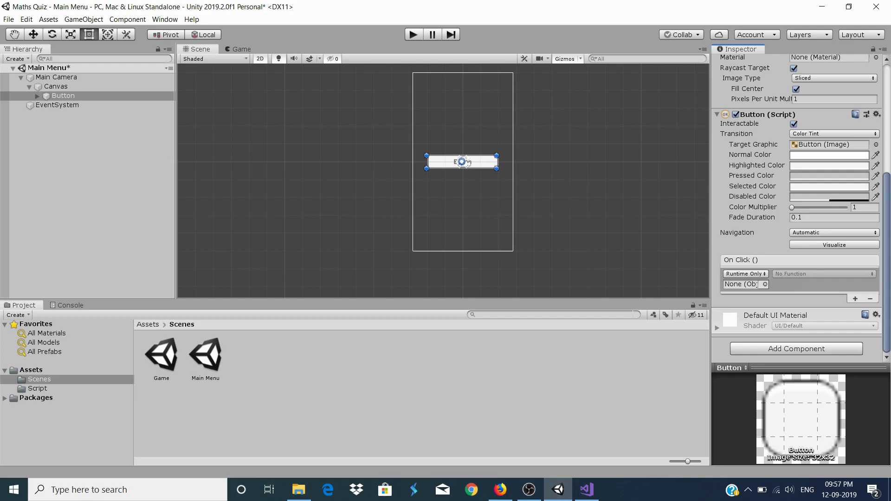
{"action": "left_click", "coordinate": [465, 162]}
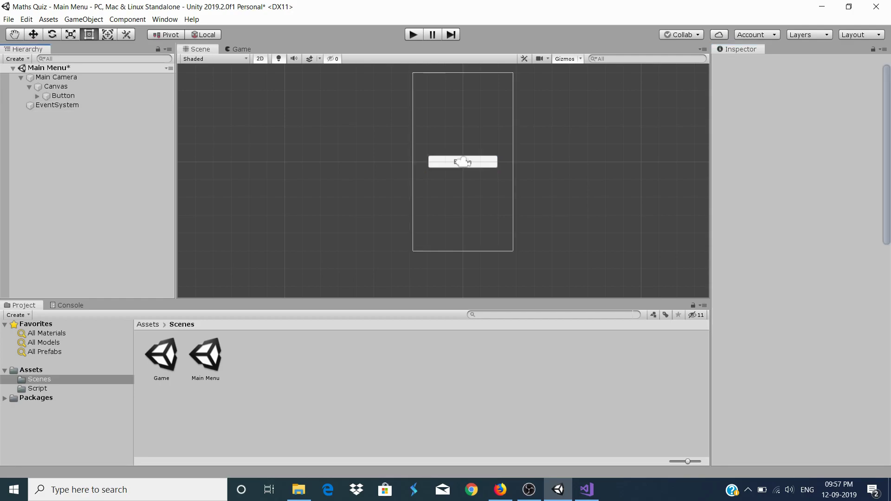
Create an empty GameObject at the root of the Main Menu scene and attach the MainMenuController script to it.
{"action": "right_click", "coordinate": [56, 134]}
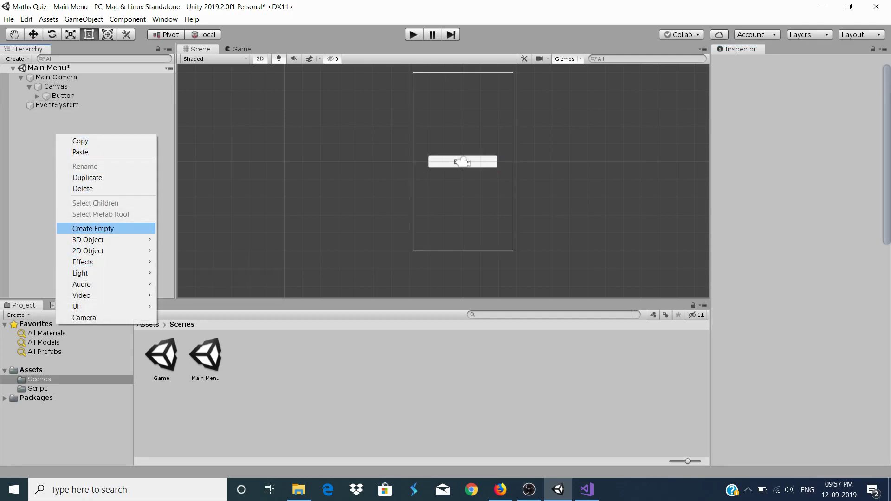
{"action": "left_click", "coordinate": [93, 228]}
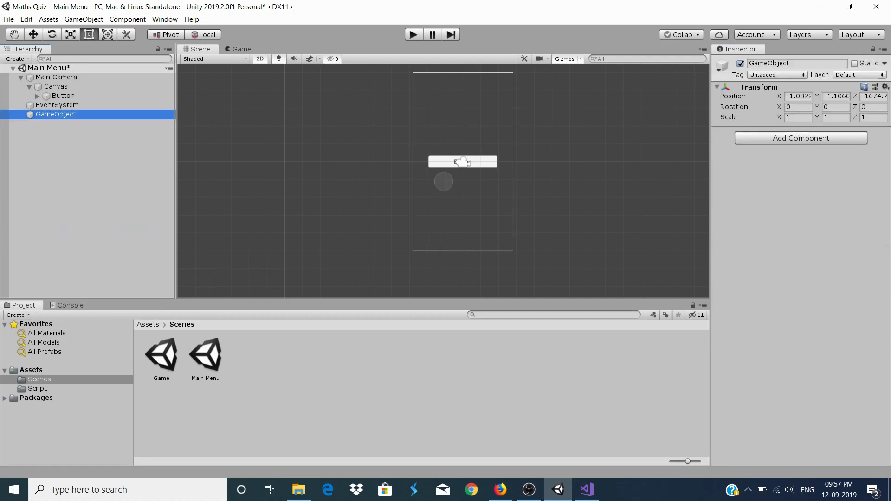
{"action": "left_click", "coordinate": [37, 389]}
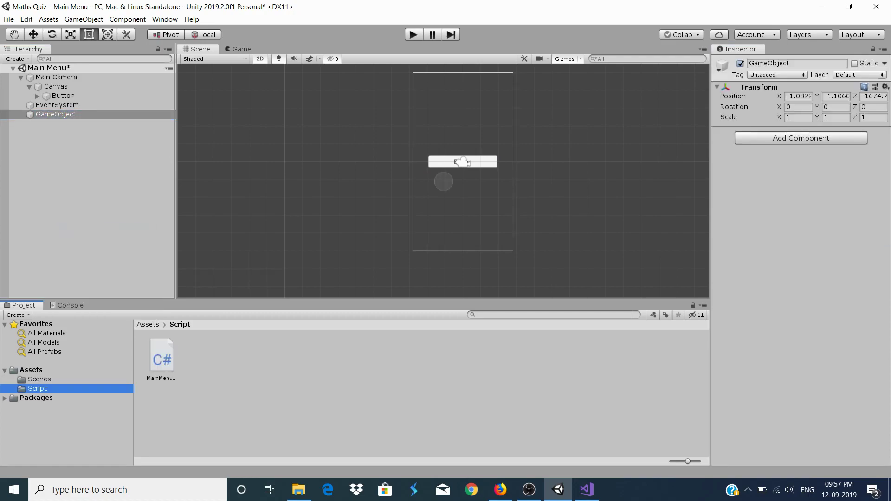
{"action": "left_click", "coordinate": [56, 114]}
{"action": "left_click_drag", "start_coordinate": [161, 359], "coordinate": [56, 114]}
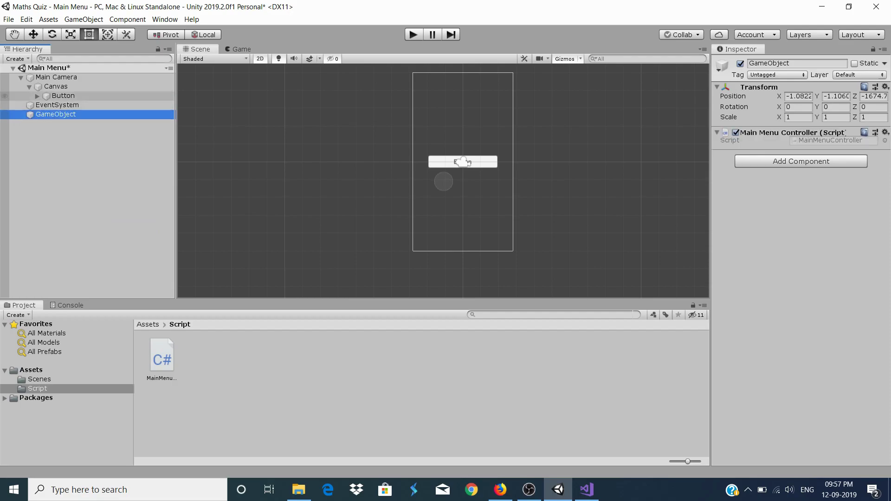
Assign the GameObject to the Button's On Click () entry and choose MainMenuController's click () as its function.
{"action": "left_click", "coordinate": [462, 161]}
{"action": "scroll", "coordinate": [798, 208], "scroll_direction": "down", "scroll_amount": 10}
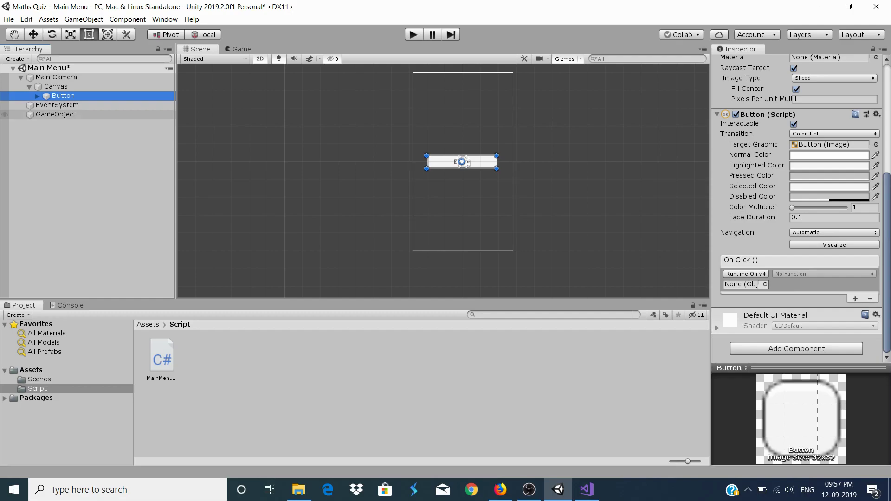
{"action": "left_click_drag", "start_coordinate": [55, 114], "coordinate": [740, 284]}
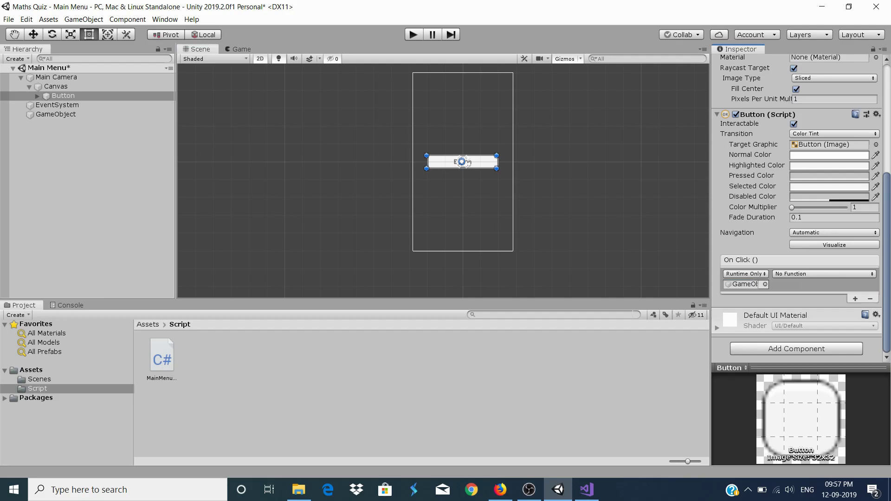
{"action": "left_click", "coordinate": [823, 273]}
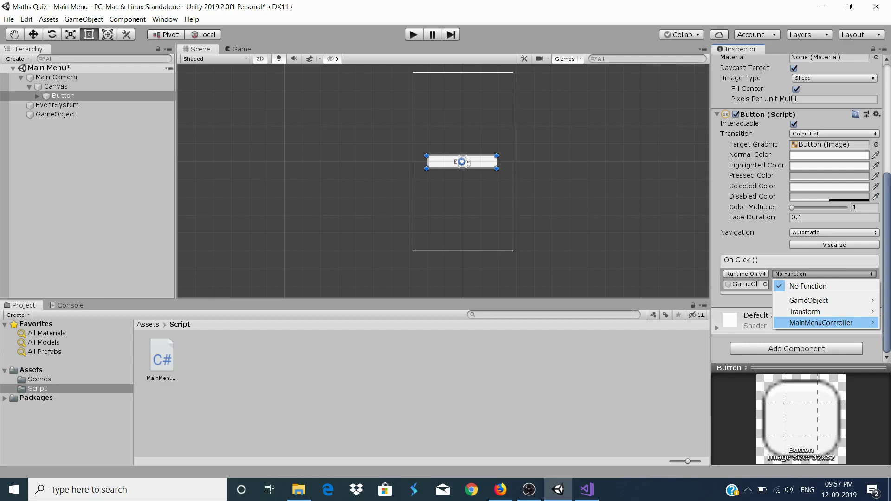
{"action": "mouse_move", "coordinate": [821, 323]}
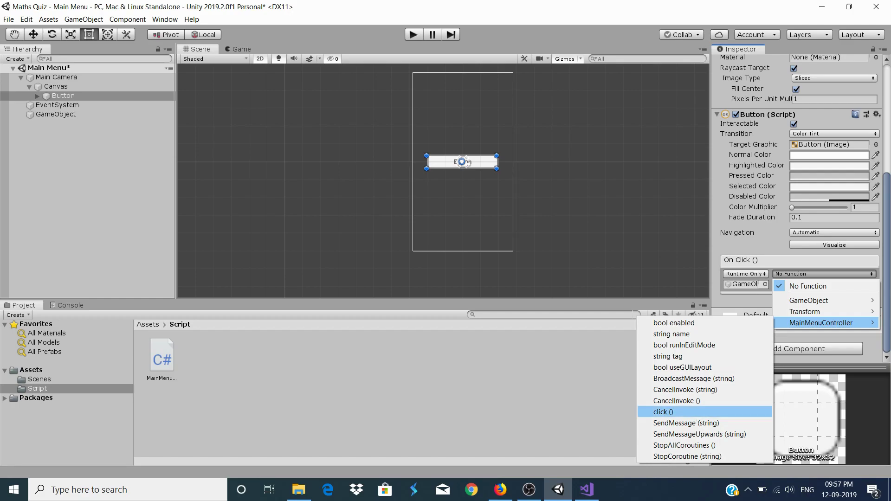
{"action": "left_click", "coordinate": [663, 412]}
Review the click() method in the Visual Studio script and check it against the function chosen in the Button's On Click () entry.
{"action": "left_click", "coordinate": [587, 489]}
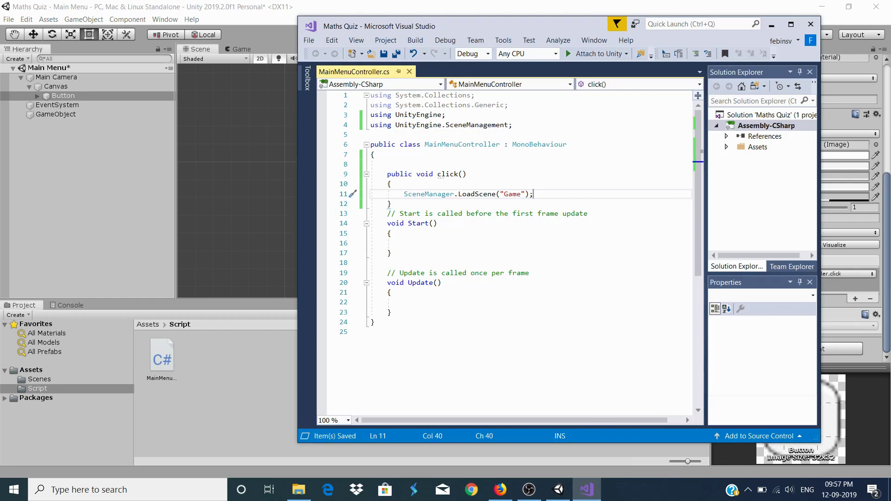
{"action": "left_click", "coordinate": [586, 490]}
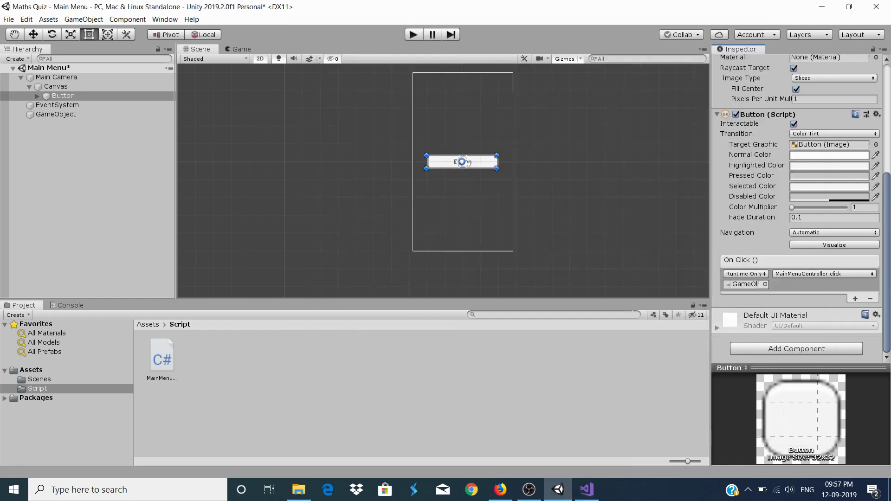
{"action": "left_click", "coordinate": [823, 274]}
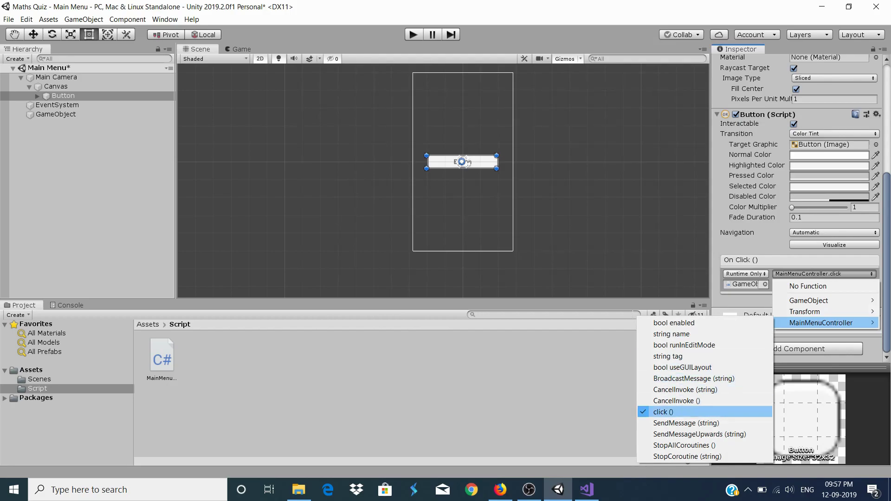
{"action": "left_click", "coordinate": [659, 412]}
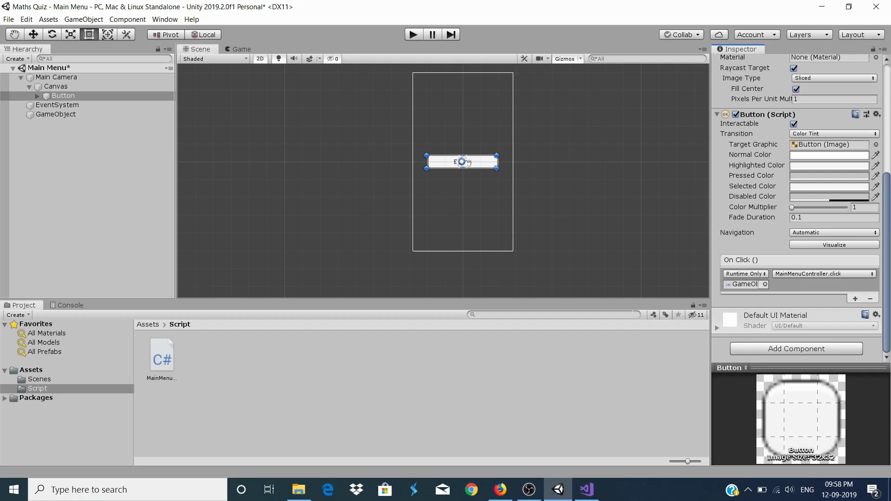
Run the Main Menu scene in play mode and test the button's scene change.
{"action": "left_click", "coordinate": [413, 34]}
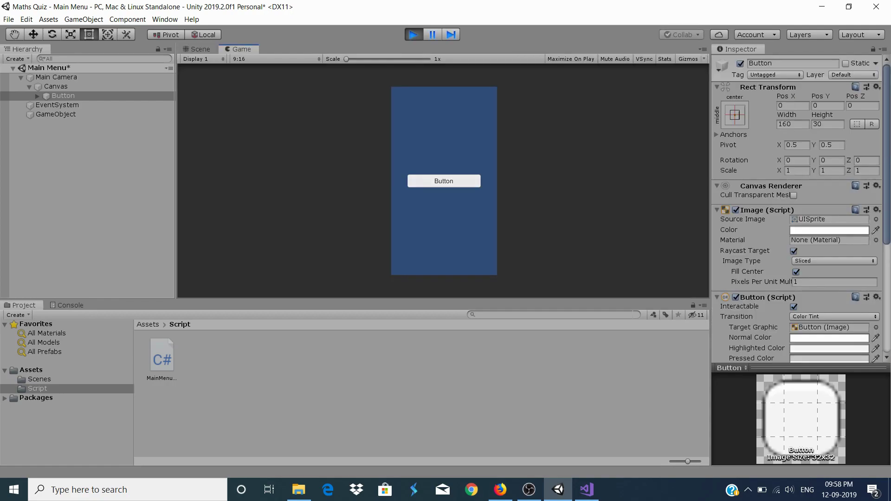
{"action": "left_click", "coordinate": [443, 181]}
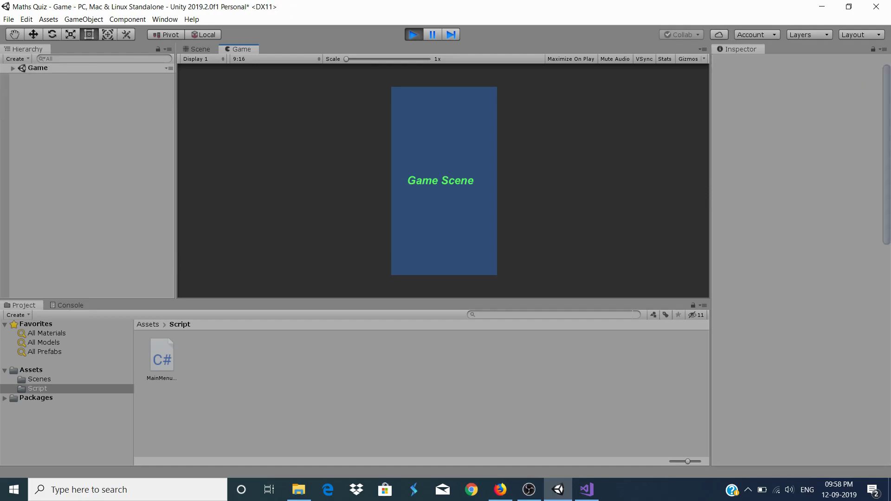